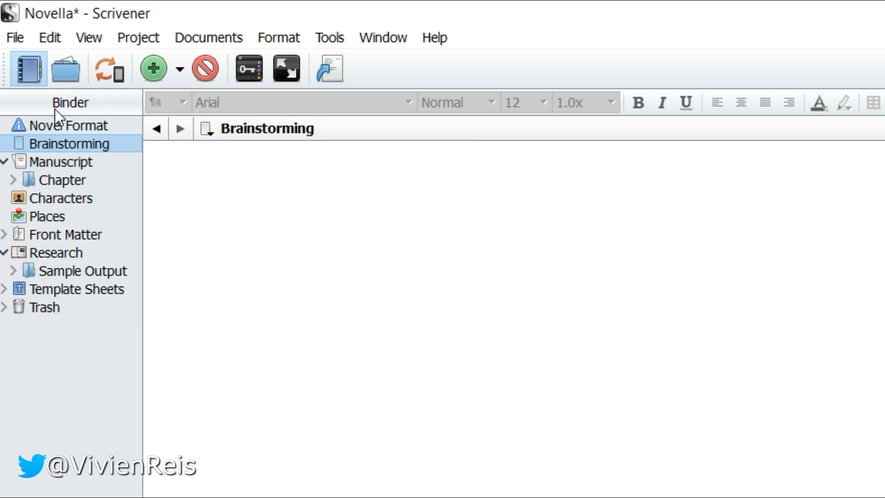
Write "This is where I put all my master plans! Muahahah" in the Brainstorming document and save the project
click(247, 159)
text(This is where I put all my master plans! Muahahah)
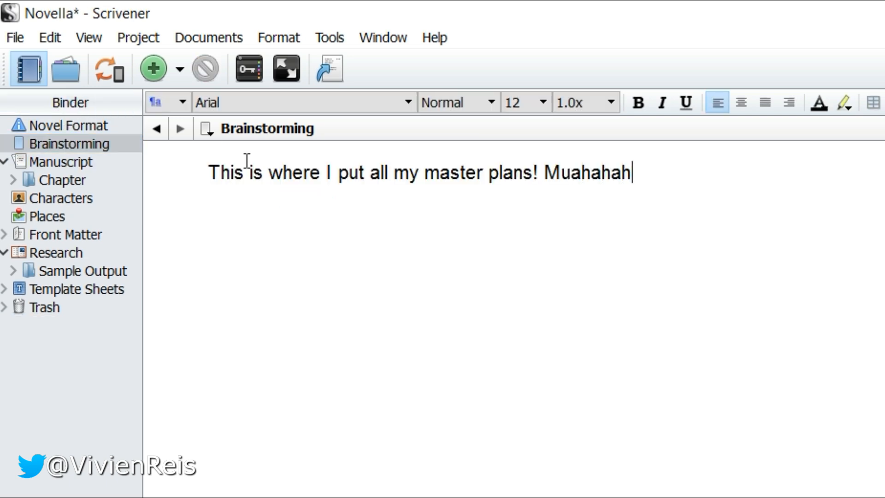
key(ctrl+s)
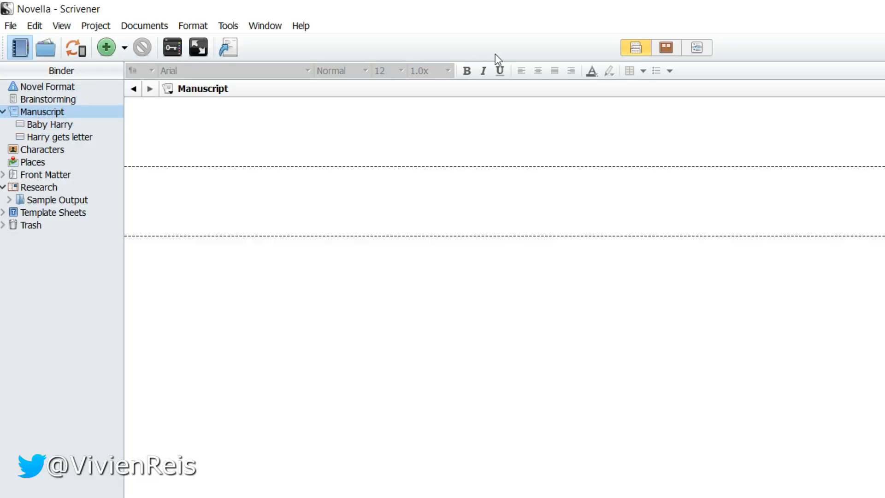
Show the manuscript on the corkboard, move the Harry gets letter card first, and return the Baby Harry card to the front
click(666, 48)
drag(494, 159, 340, 156)
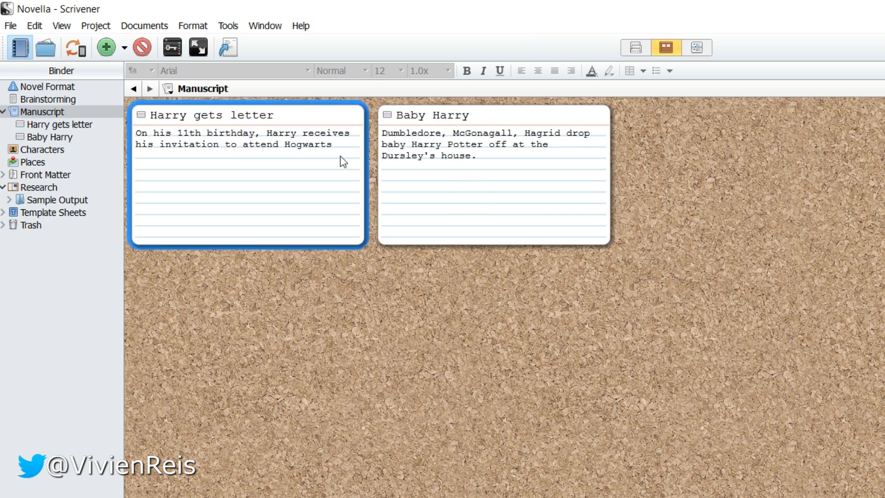
mouse_move(425, 194)
mouse_down()
mouse_move(340, 156)
mouse_move(139, 151)
mouse_up()
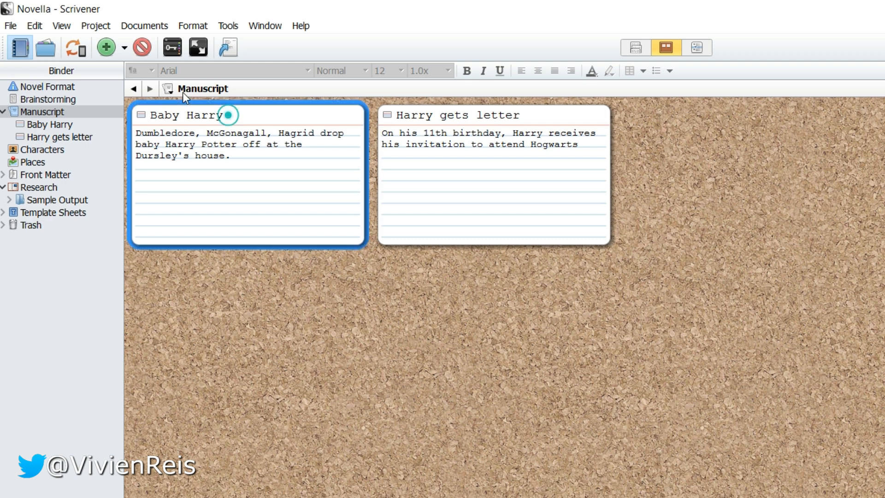
Open the title and synopsis of the Baby Harry card for editing and leave the card
key(Return)
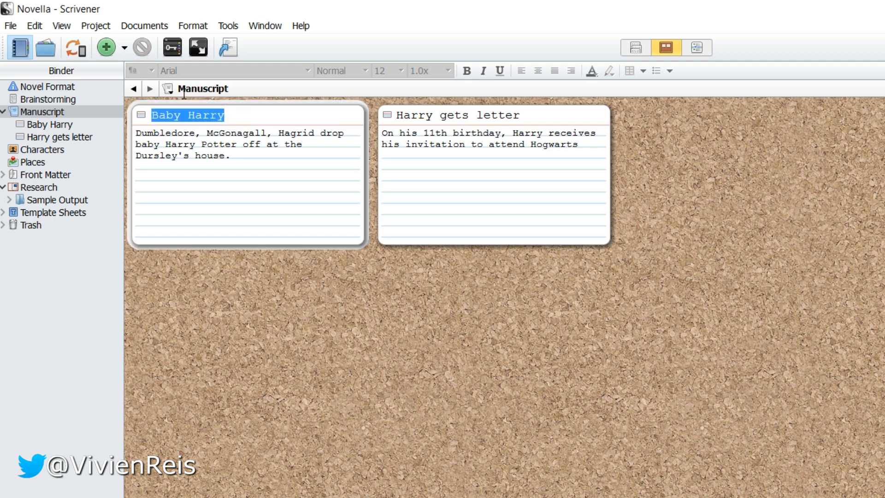
key(Tab)
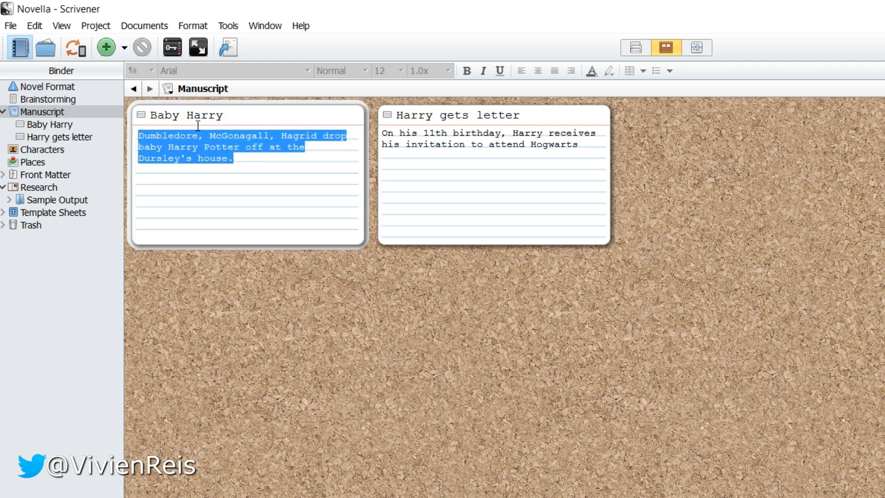
click(224, 181)
click(311, 274)
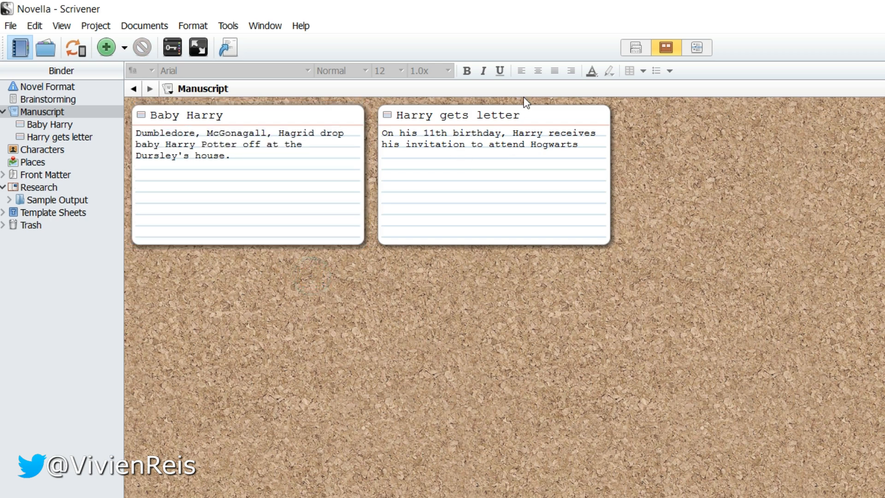
Show the manuscript in the outliner and widen the Synopsis column
click(696, 48)
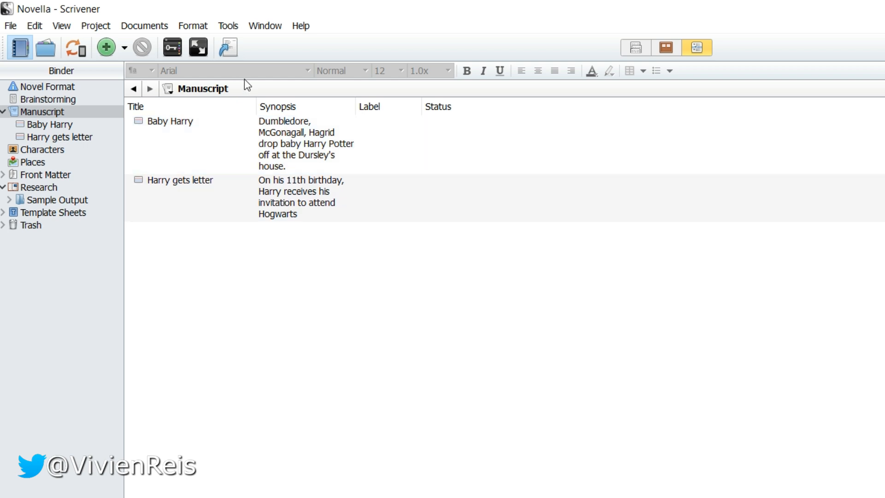
drag(355, 106, 416, 106)
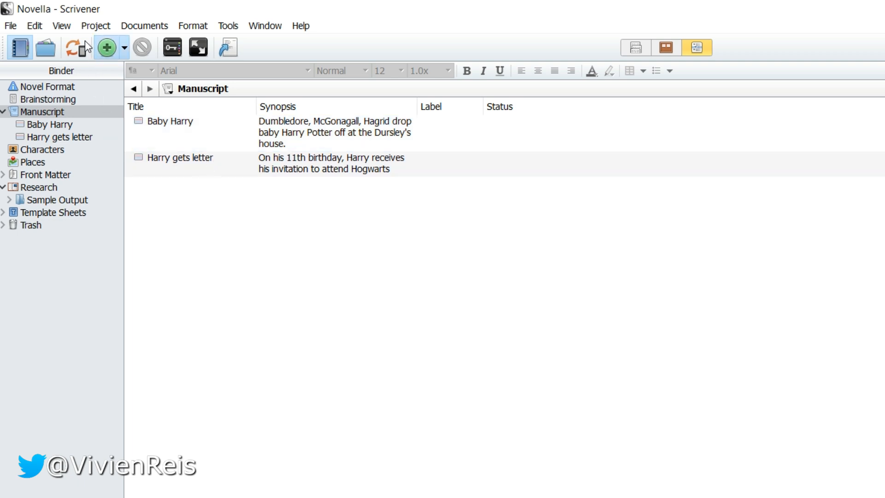
Add a text document titled "Harry goes to Hogwarts" after Harry gets letter in the manuscript outline
click(106, 47)
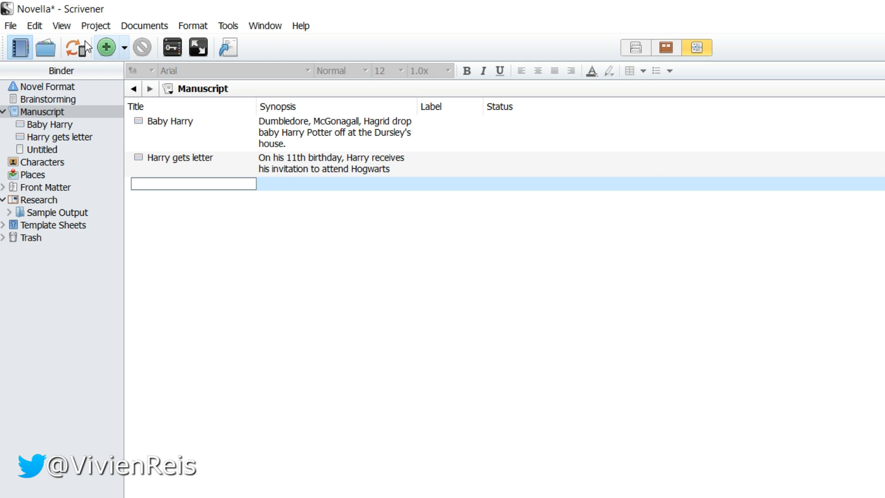
text(Harry )
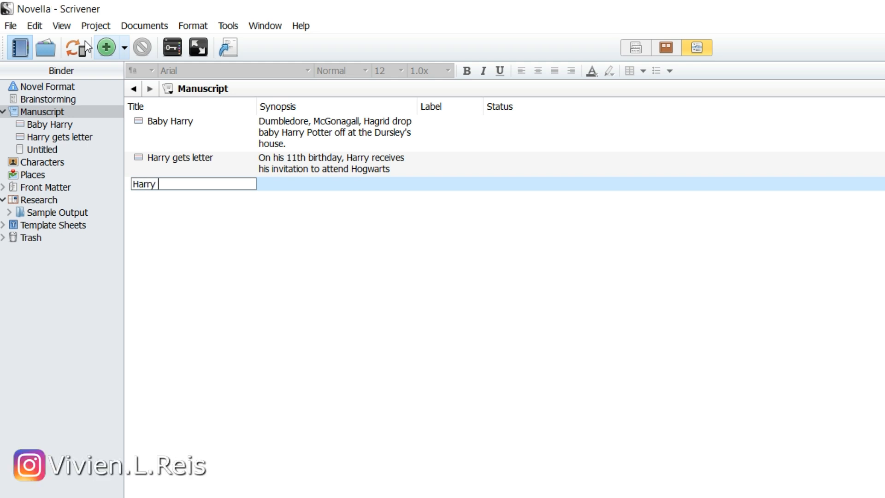
text(G)
key(BackSpace)
text(goes to Hogwarts)
key(Return)
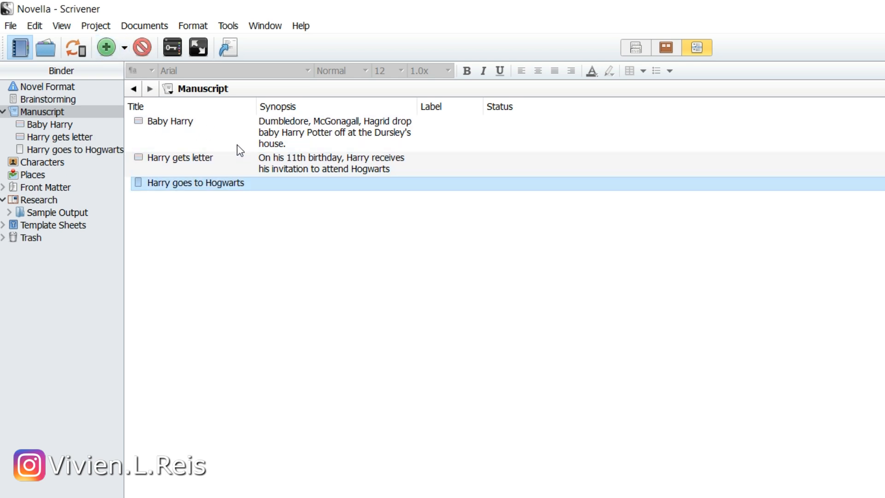
Open the synopsis of Harry goes to Hogwarts for editing and close it again
click(296, 180)
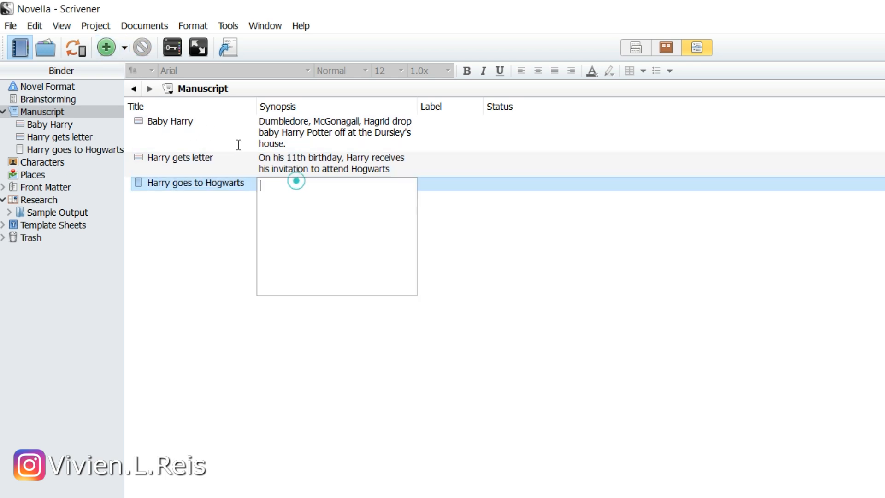
click(155, 200)
click(155, 200)
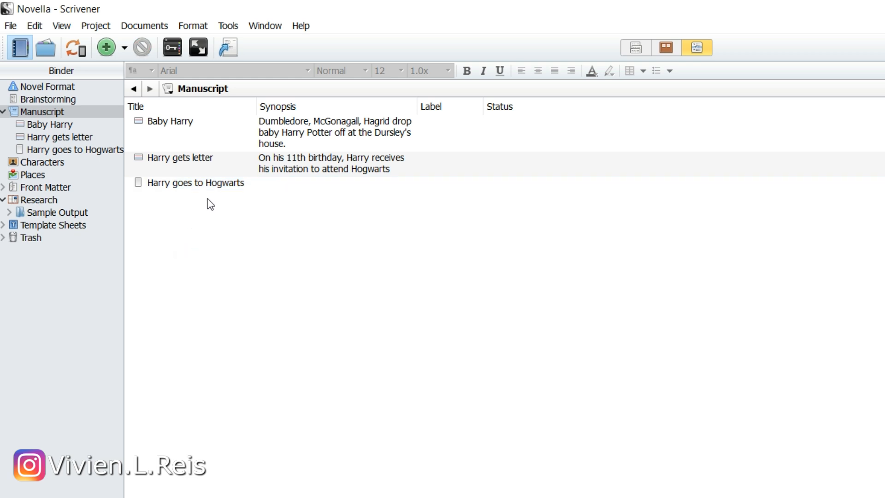
Create a folder named "Chapter" inside the Manuscript
click(46, 111)
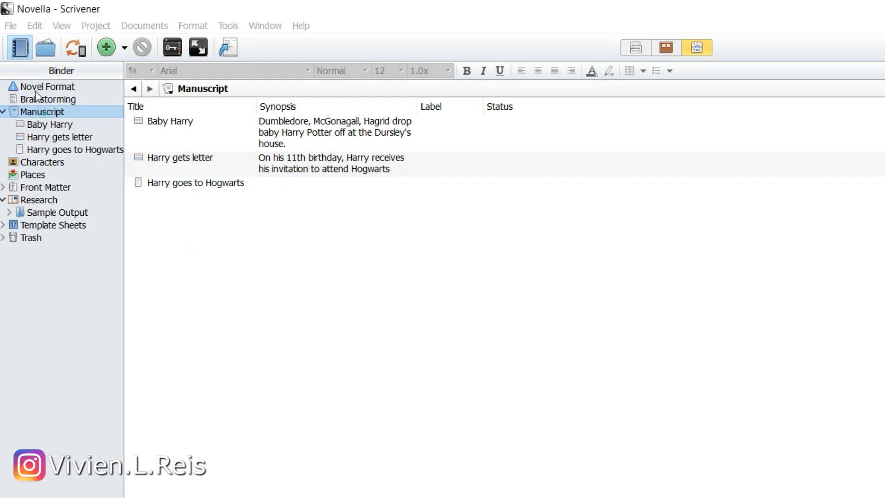
click(106, 47)
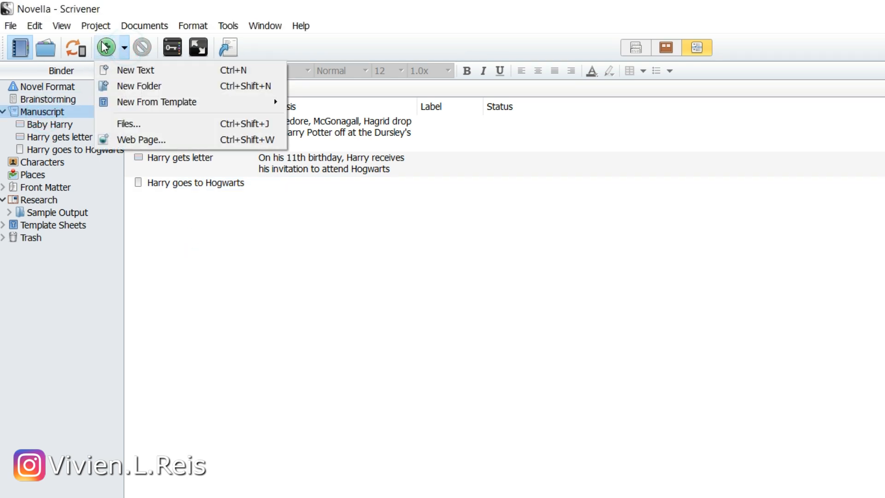
click(109, 85)
text(Chapter)
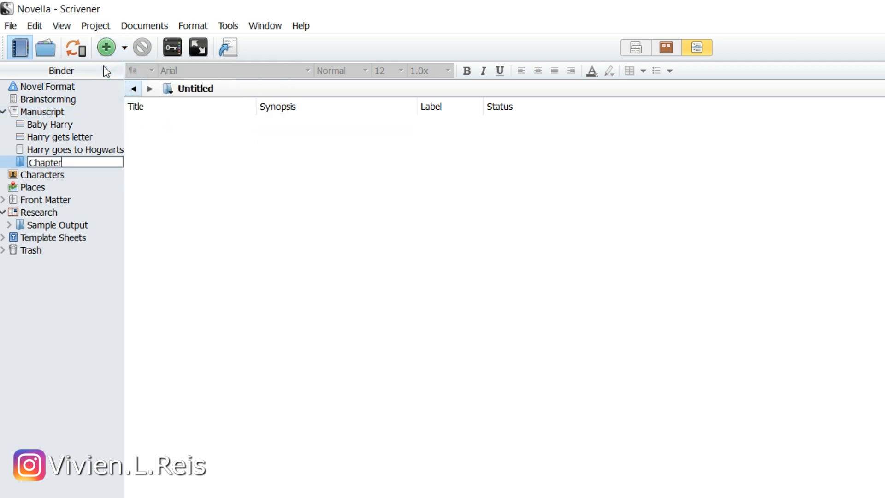
key(Return)
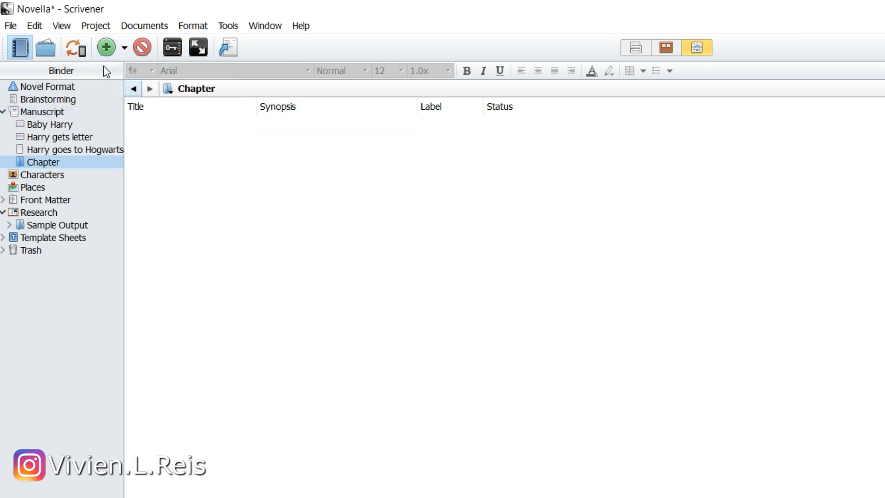
Add a text document named "Scene" inside the Chapter folder
click(106, 47)
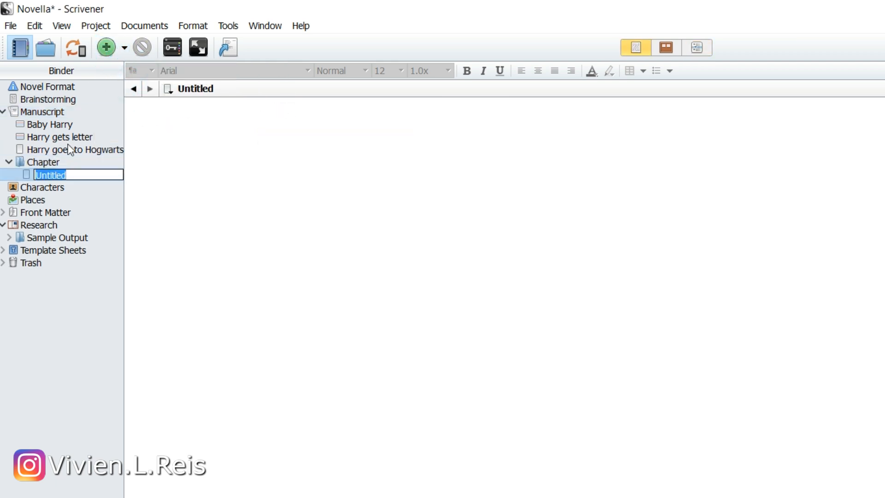
text(Scene)
key(Return)
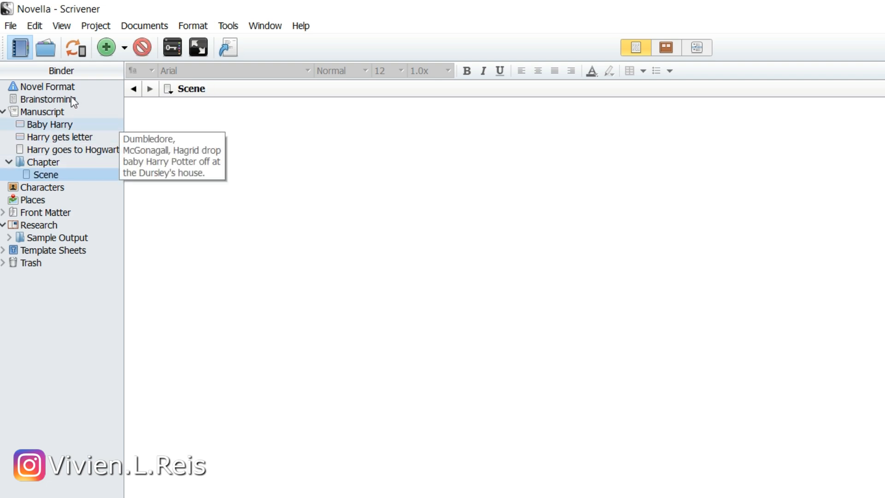
Show the Manuscript outline and expand its Chapter folder
click(76, 111)
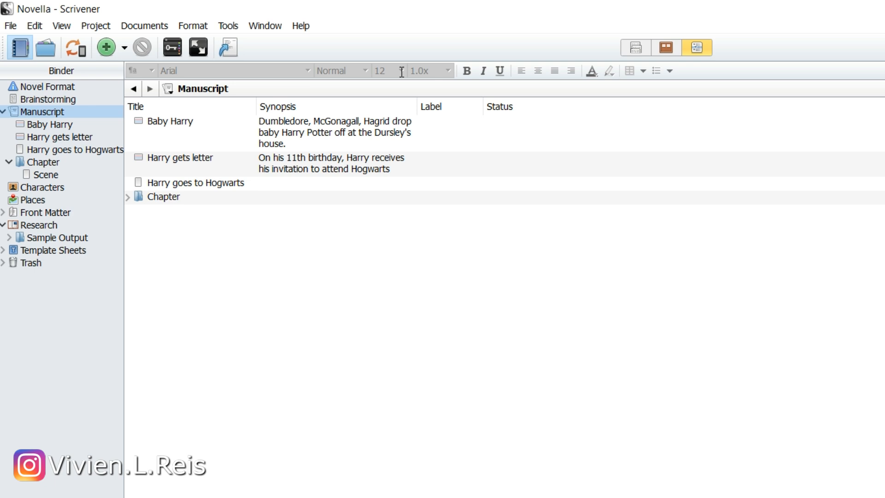
click(128, 197)
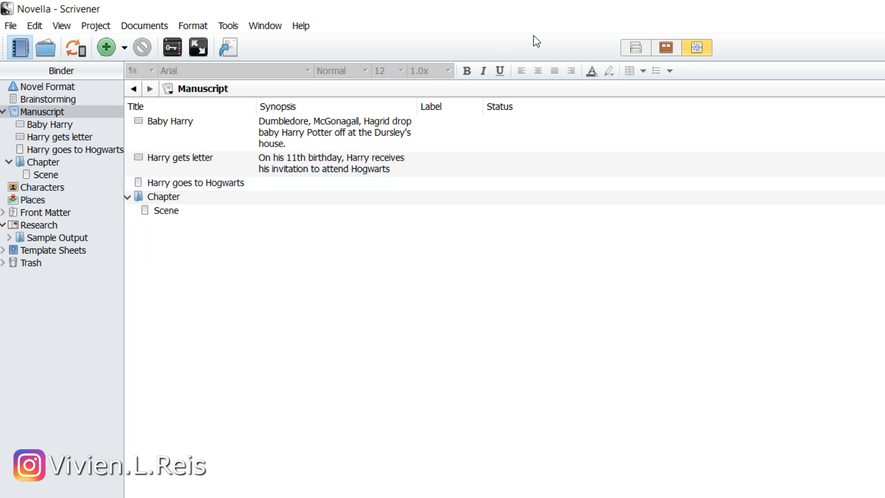
Examine which binder items each Level 1+ row covers in the Compile formatting settings, and cancel the dialog
key(ctrl+2)
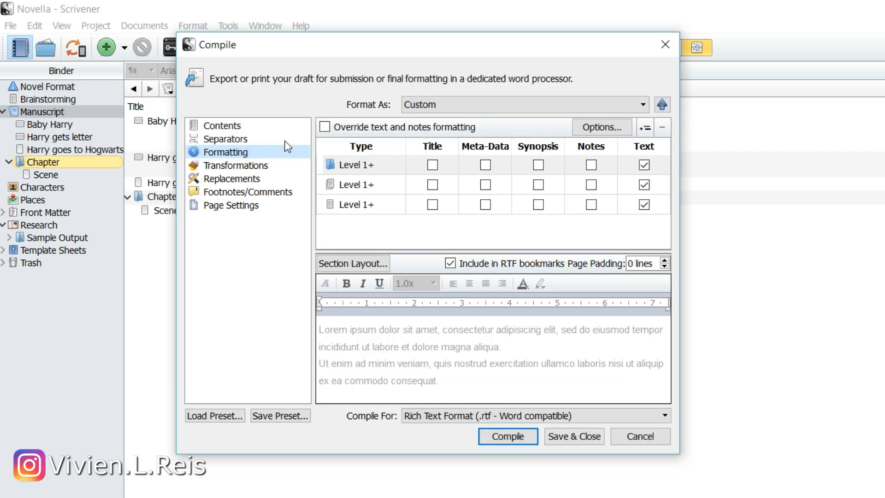
click(357, 185)
click(358, 201)
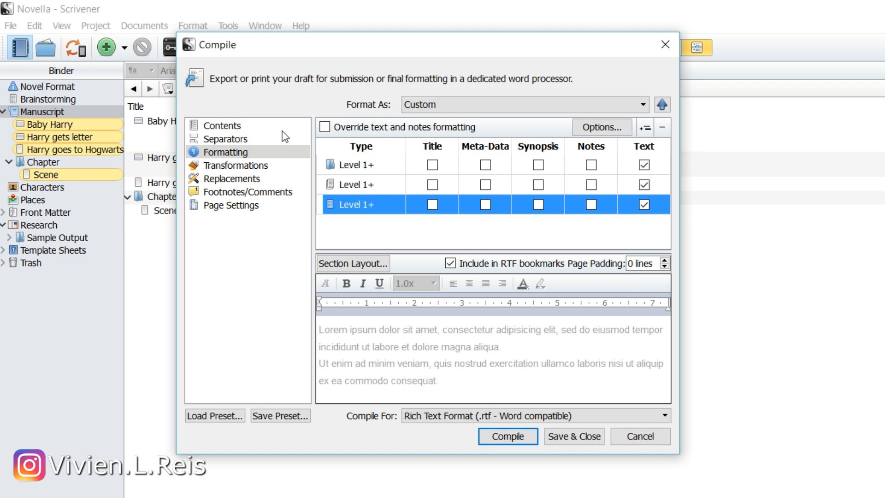
click(353, 165)
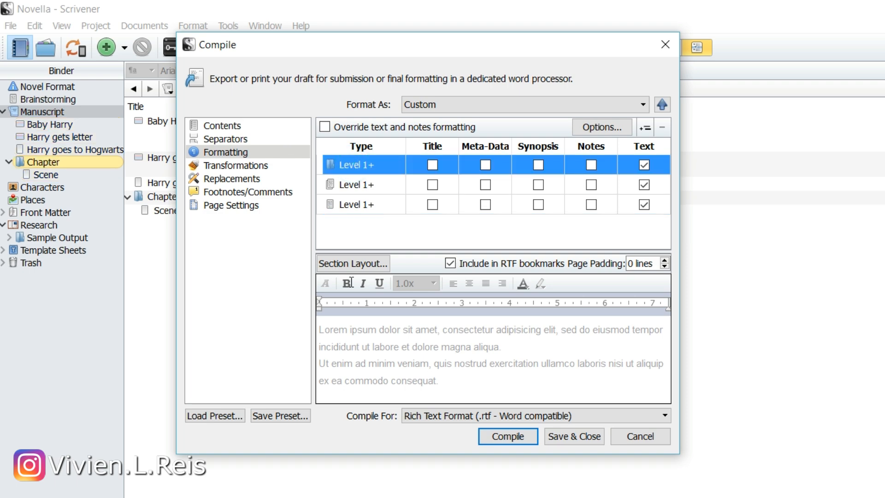
click(639, 435)
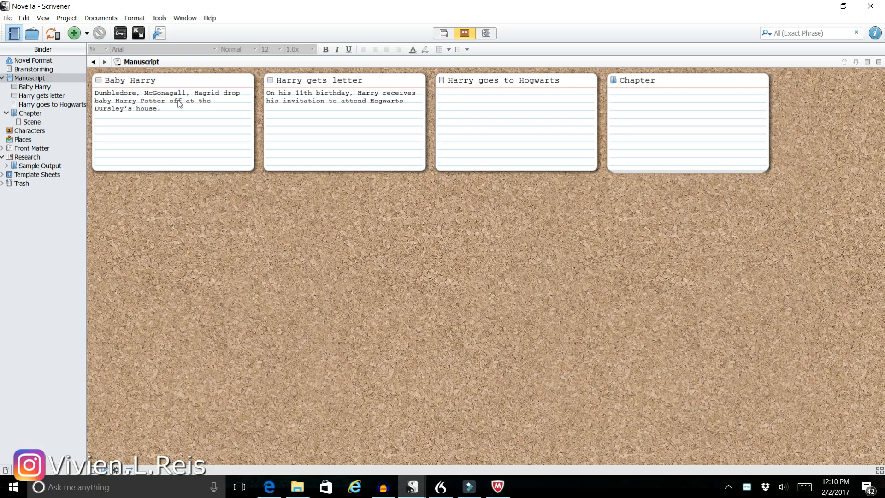
Add an index card after Baby Harry titled "Harry's special powers" with the synopsis "Harry can talk to snakes"
click(179, 104)
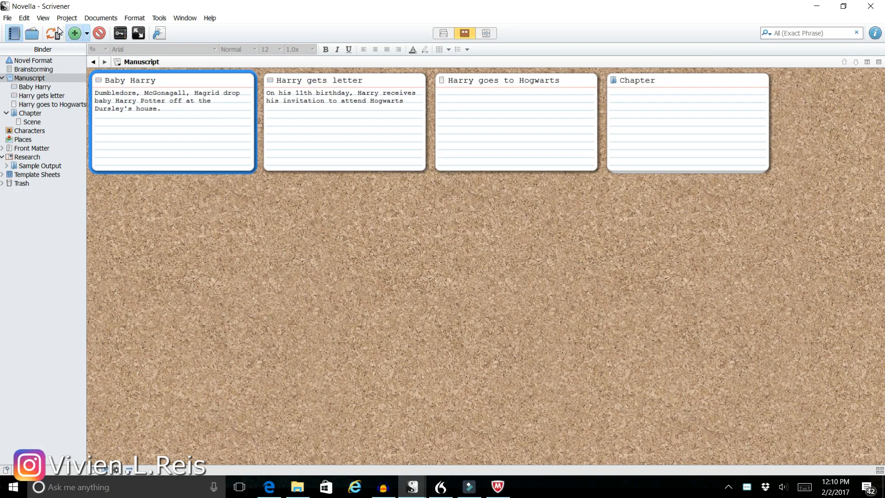
click(74, 33)
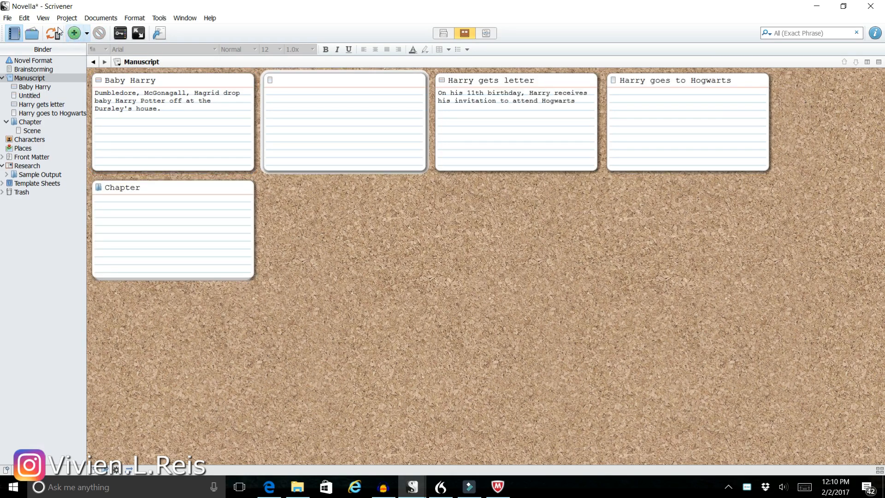
text(Harry's special powe)
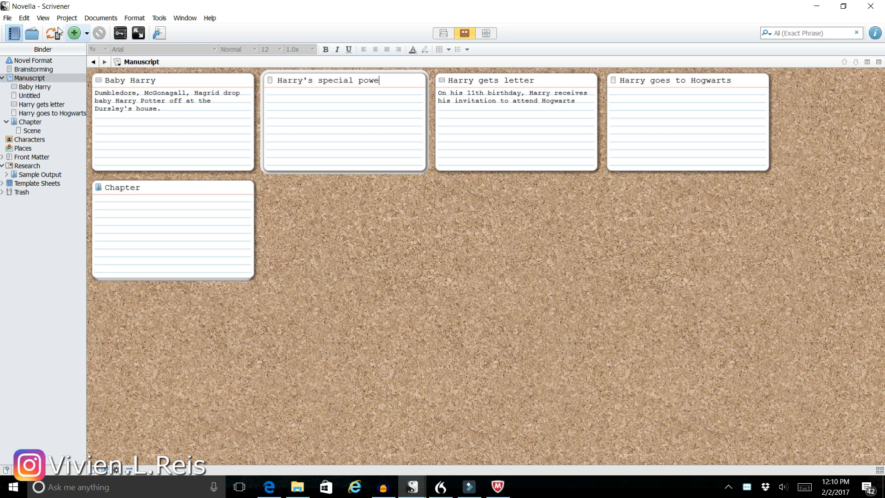
text(rs)
key(Tab)
text(Harry)
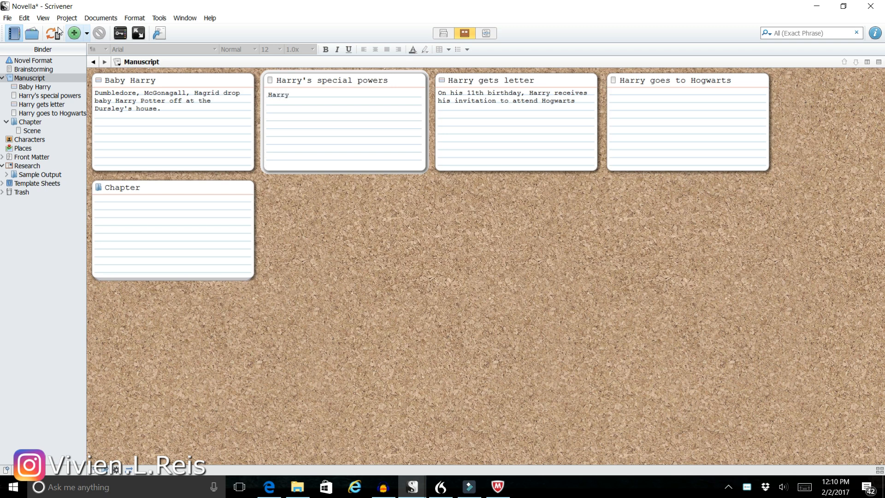
text( can talk to snakes)
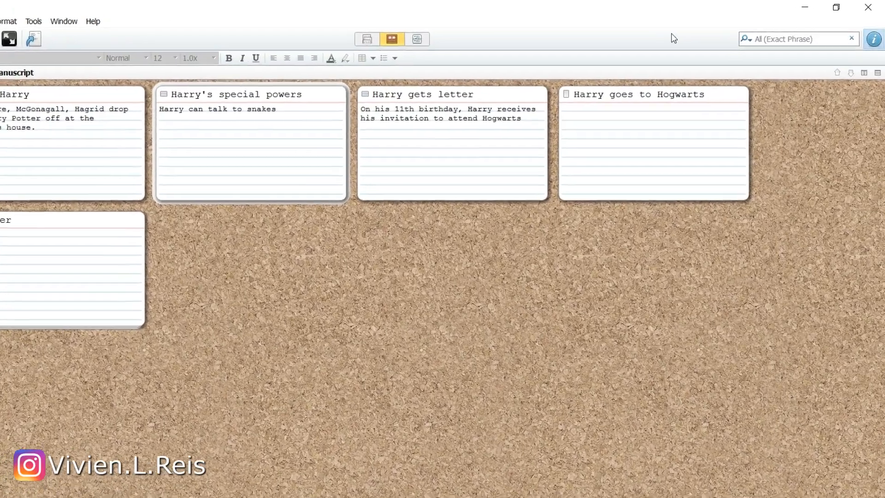
Show the inspector's keywords for the Harry's special powers card and add the keyword "Harry"
key(ctrl+shift+i)
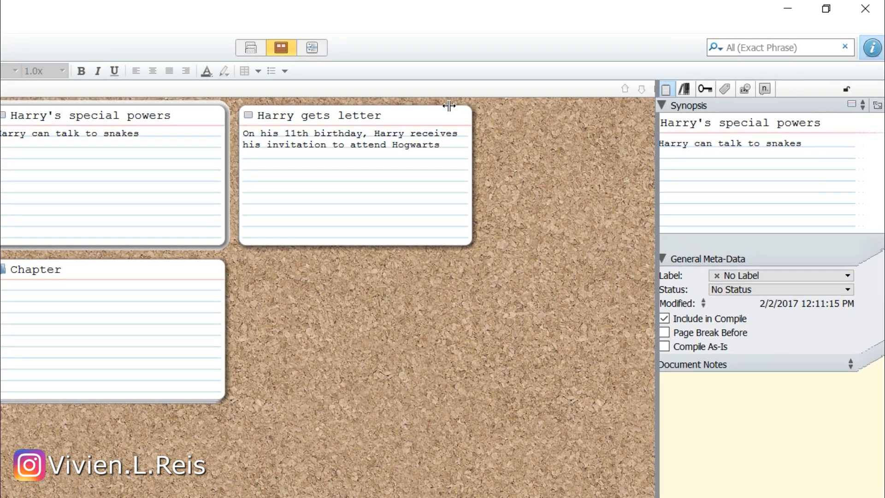
click(711, 90)
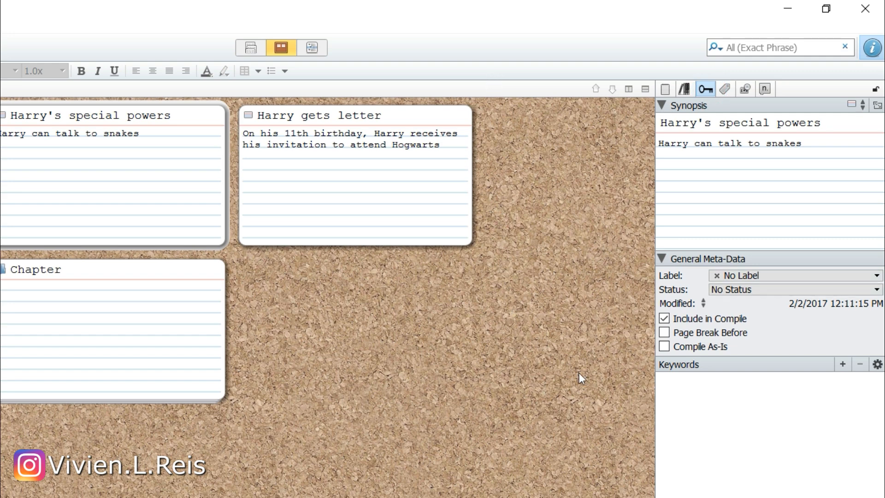
click(842, 362)
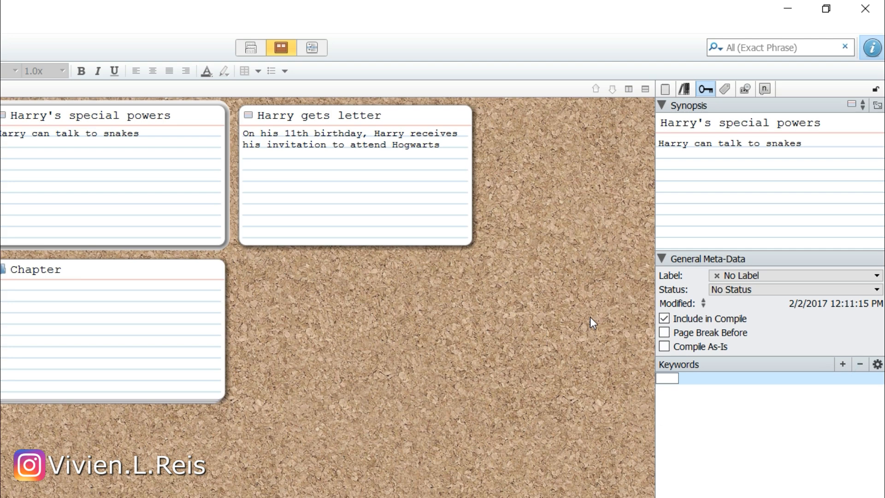
text(Harry)
key(Return)
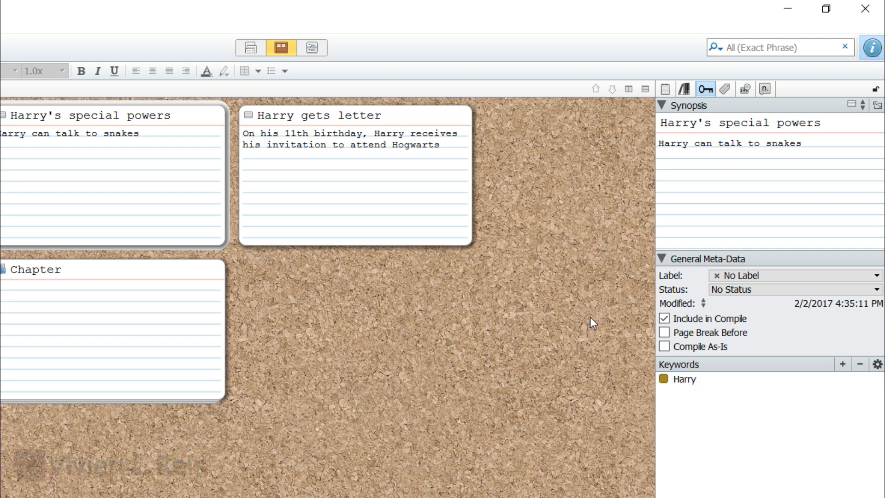
Add a second keyword, "Dumbledore", to the Harry's special powers card
click(844, 364)
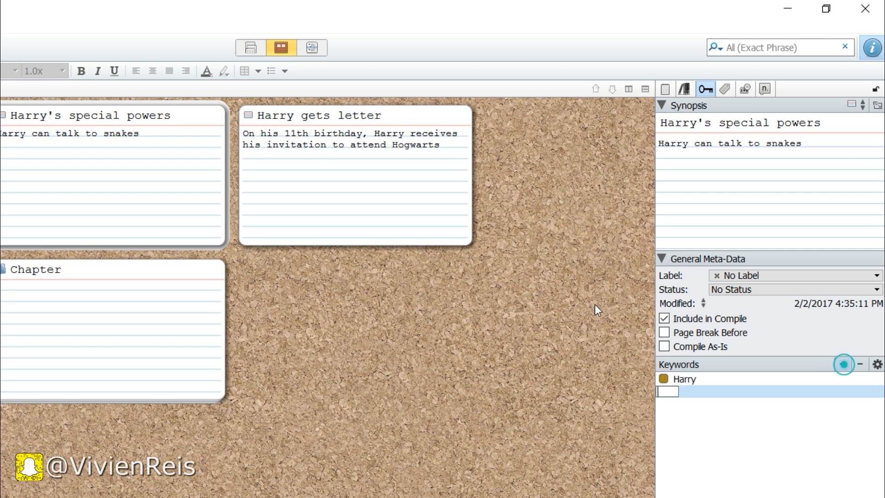
text(Dumbledore)
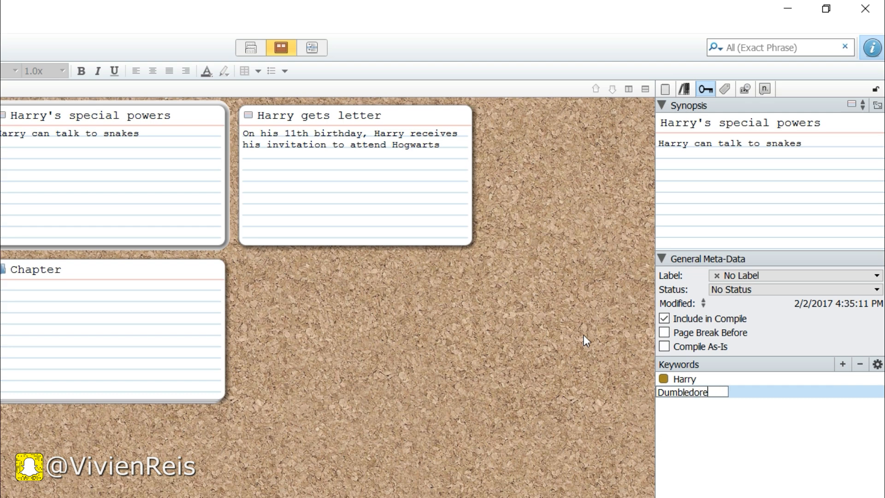
key(Return)
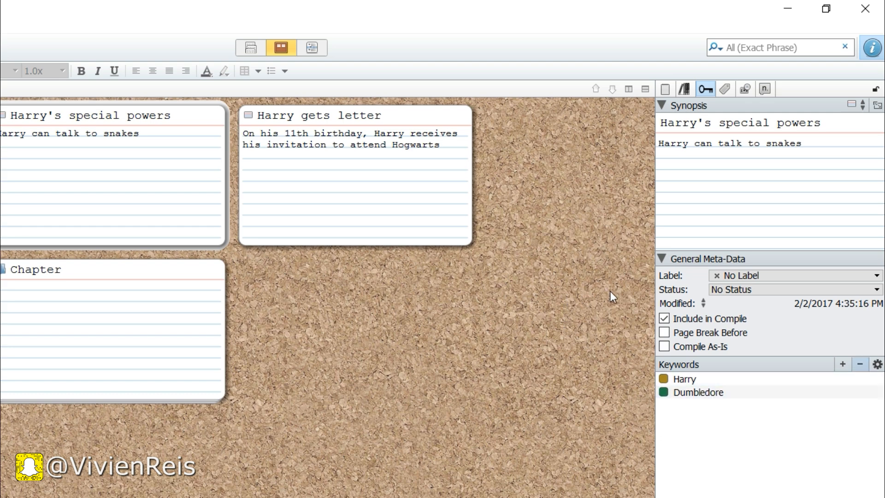
Show the project keywords and search the project for documents tagged with the keyword "Harry"
click(877, 364)
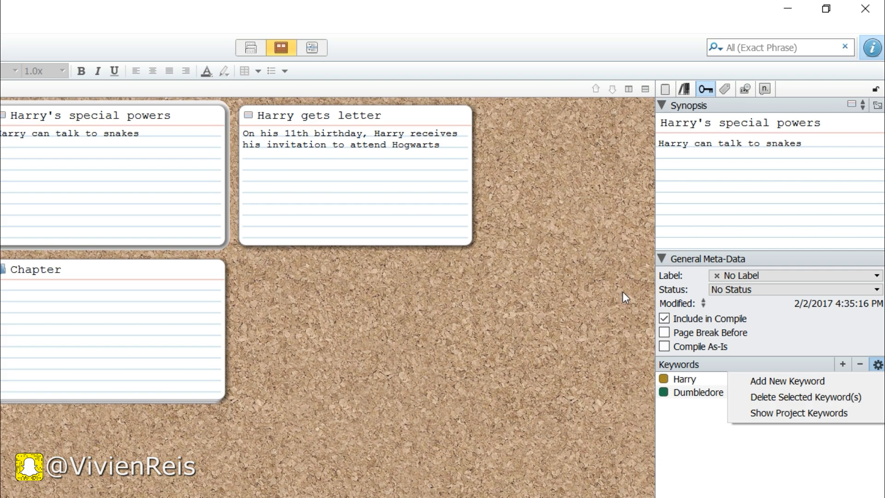
click(848, 412)
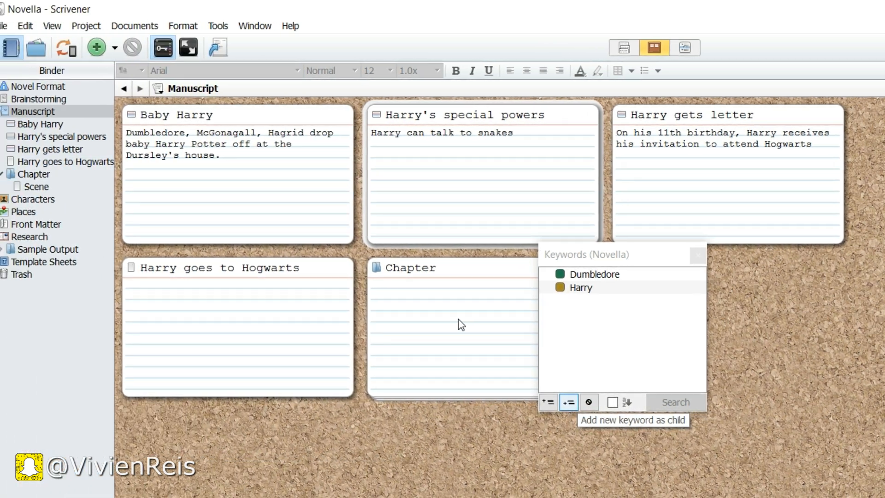
click(224, 288)
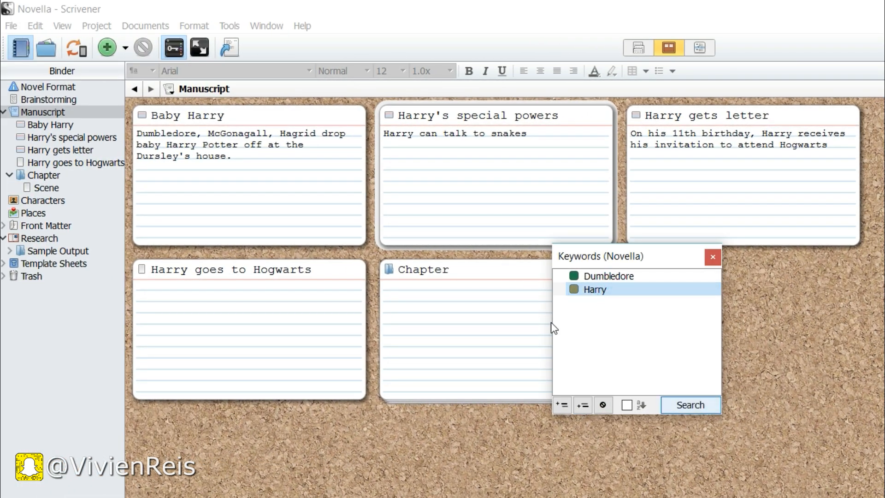
key(Return)
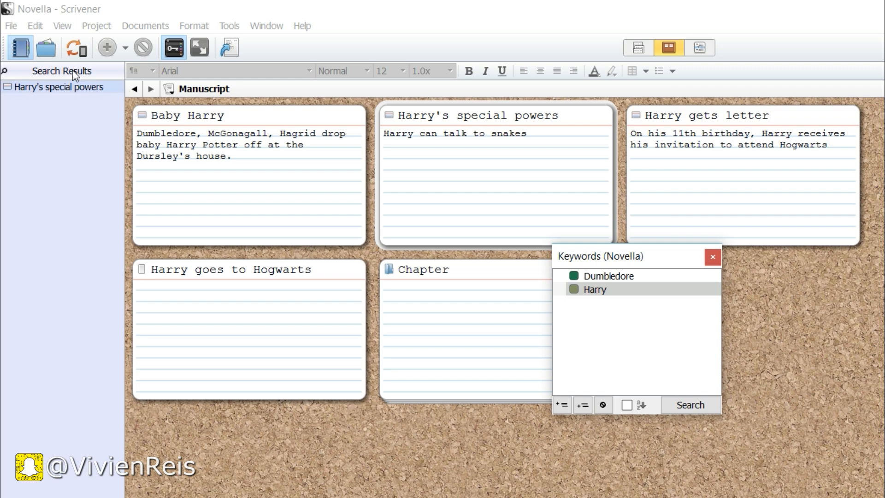
mouse_move(72, 70)
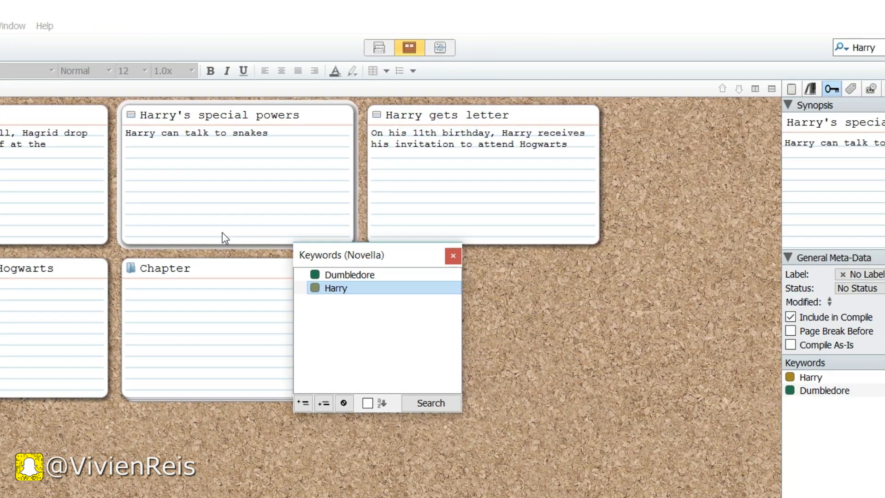
Replace the project search term with "Dumbledore" and restrict the search to Keywords
drag(879, 48, 656, 39)
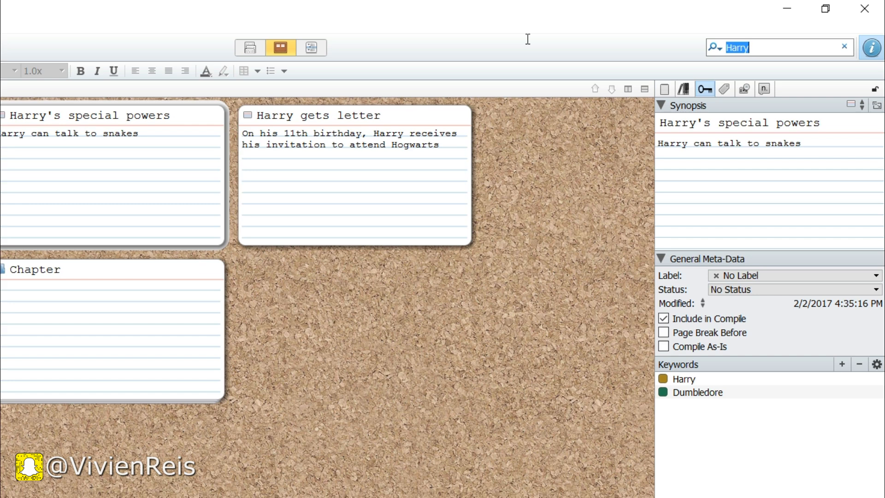
text(Dumble)
click(713, 48)
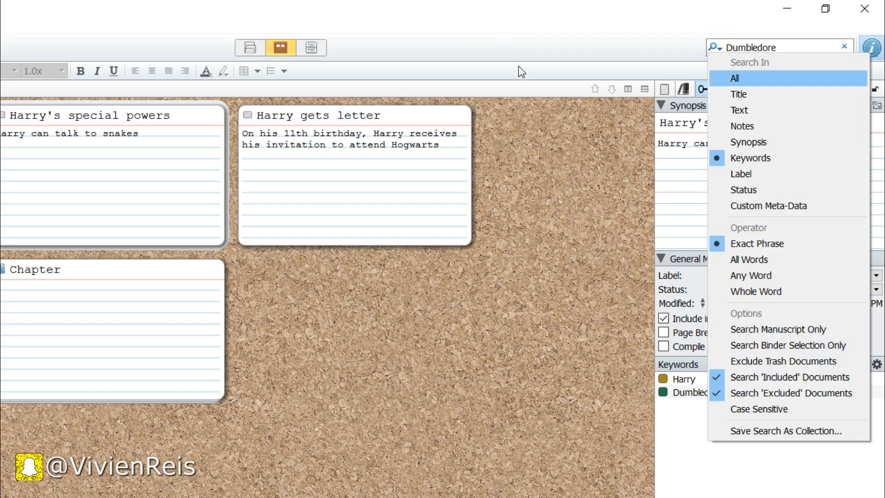
click(758, 159)
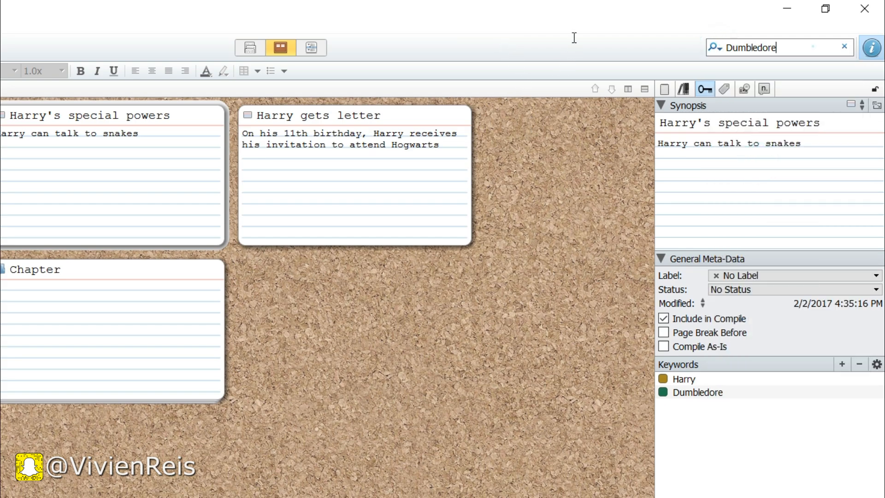